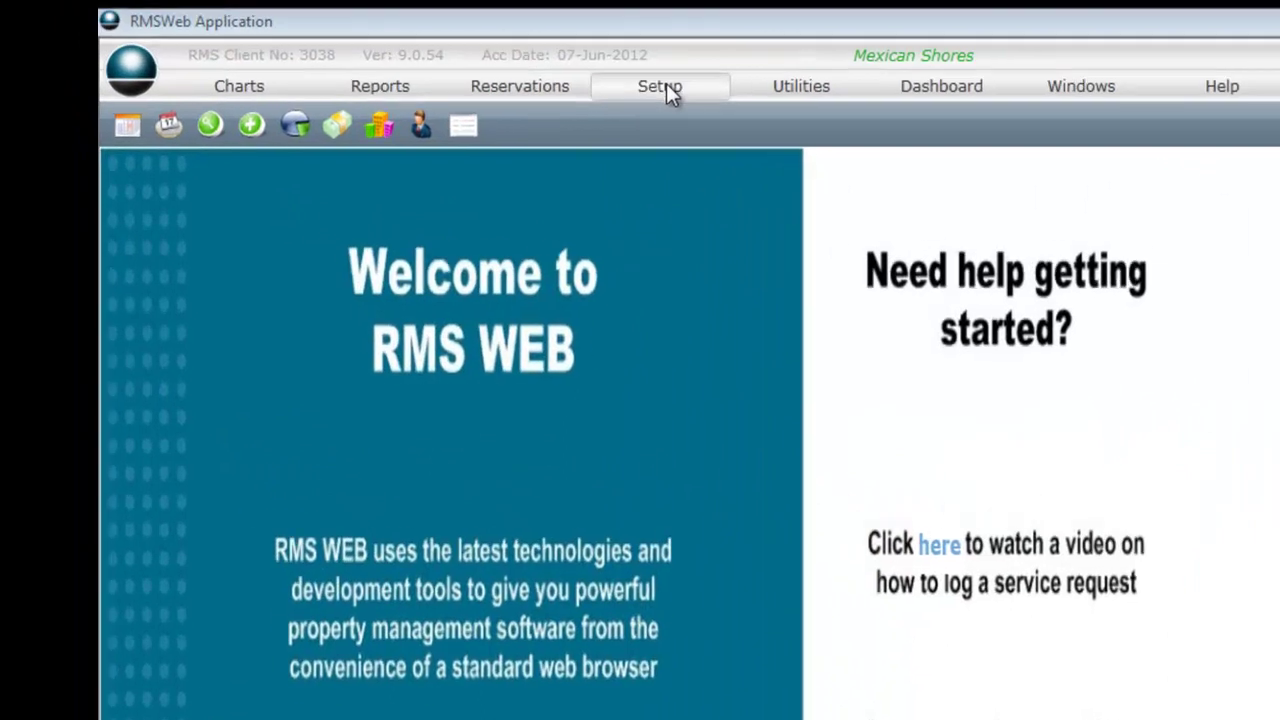
Open the One Bedroom room type for editing from the Mexican Shores Room Types list
{"action": "left_click", "coordinate": [684, 86]}
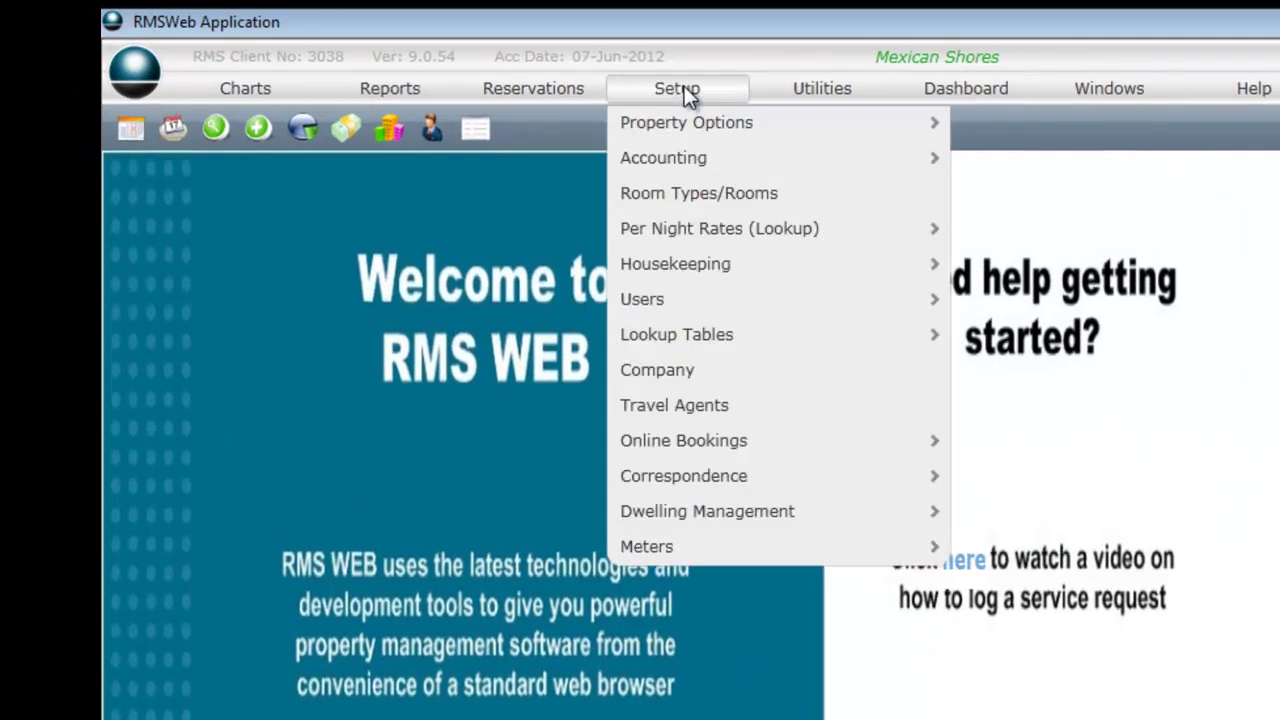
{"action": "left_click", "coordinate": [688, 195]}
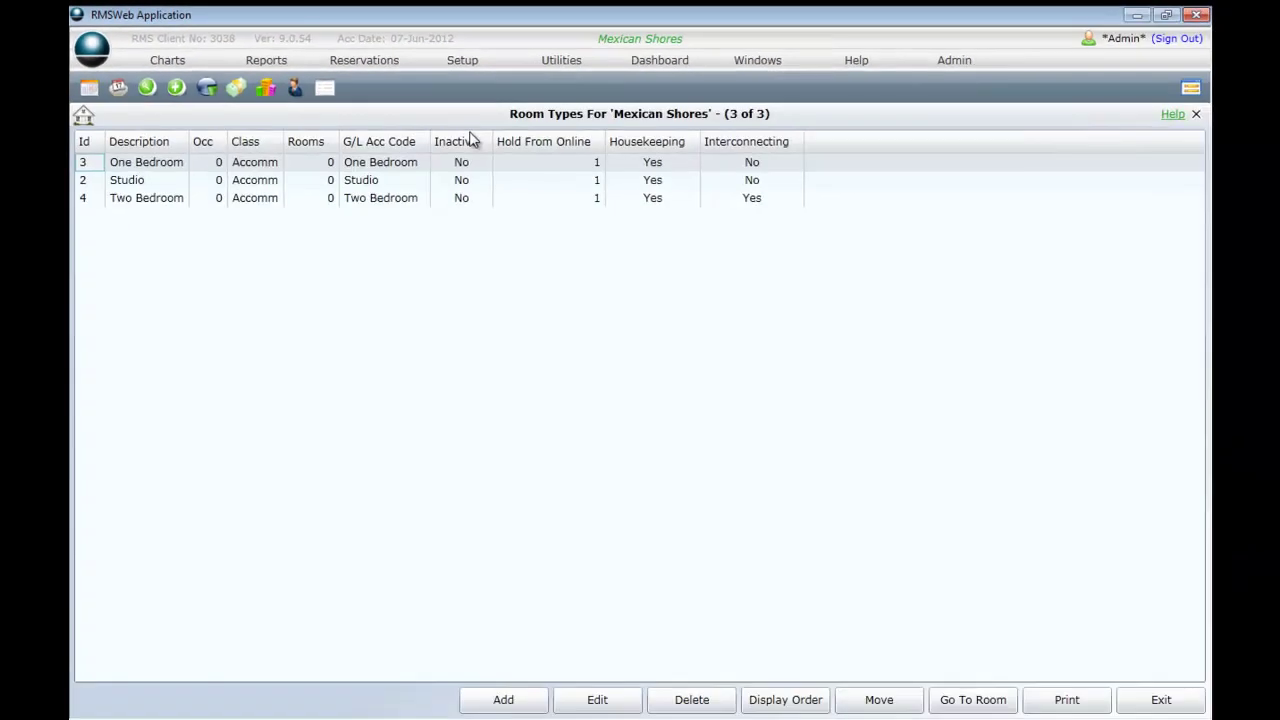
{"action": "left_click", "coordinate": [414, 166]}
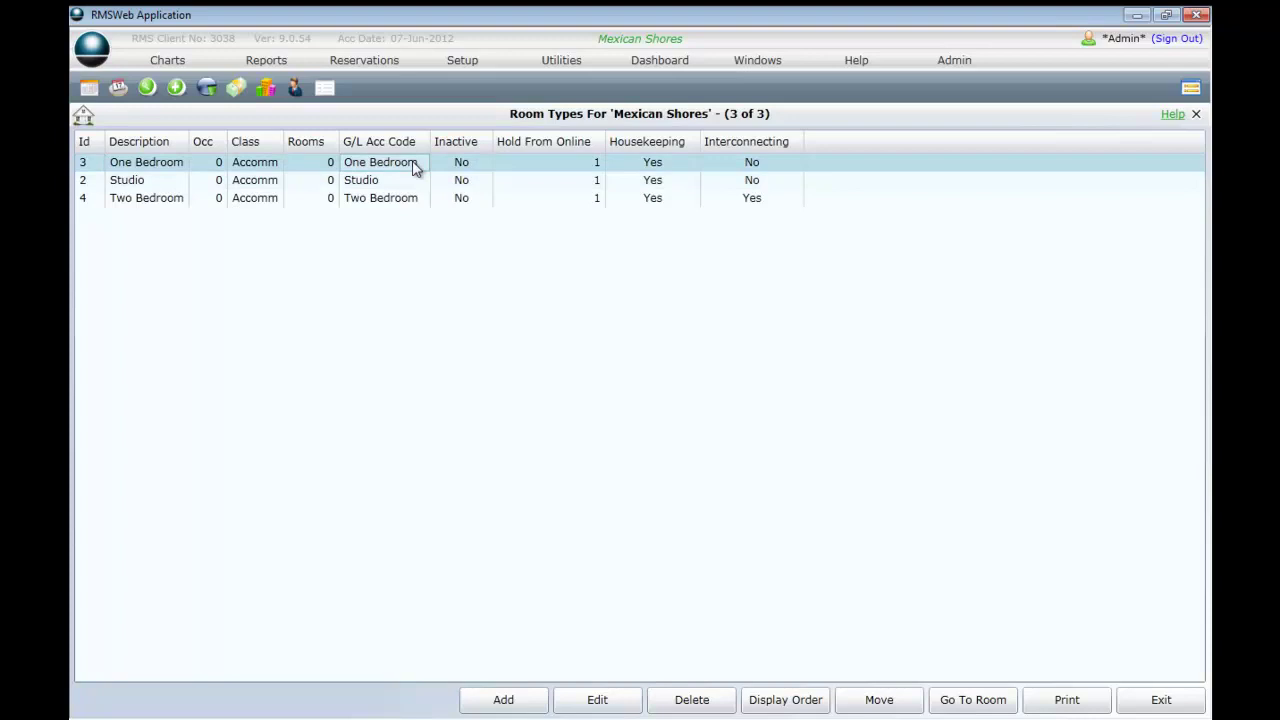
{"action": "double_click", "coordinate": [414, 166]}
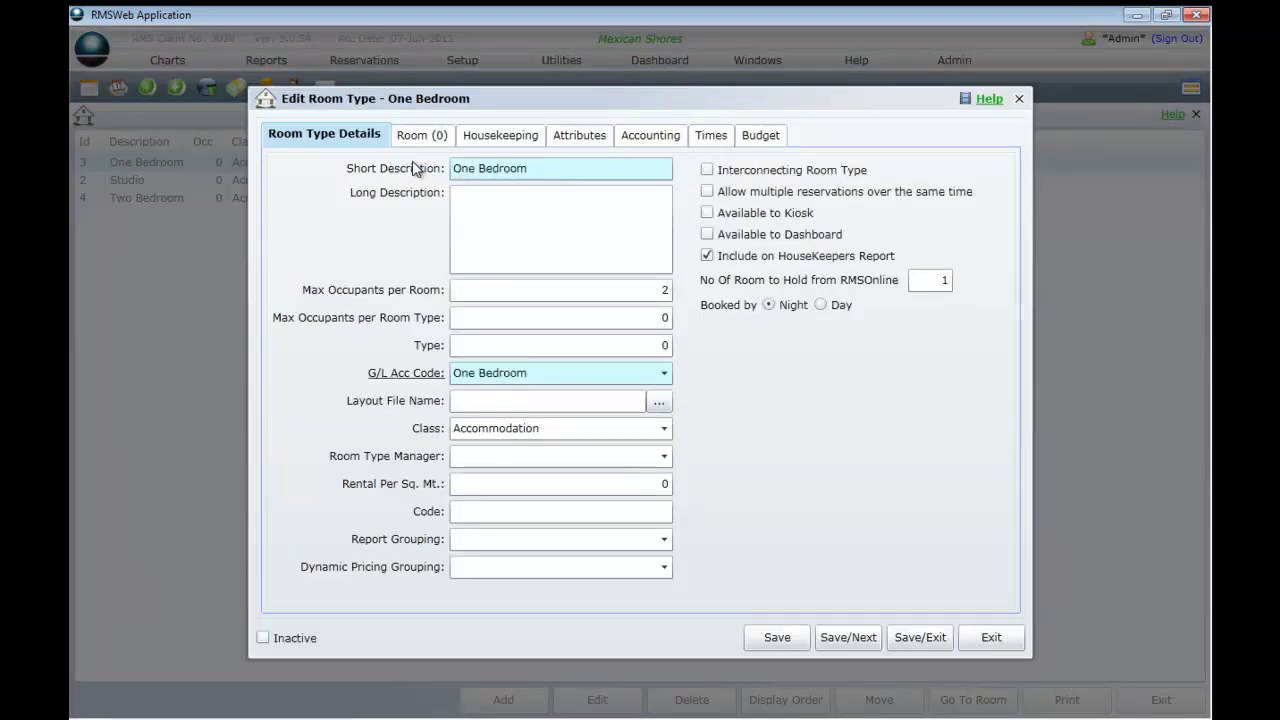
Show the One Bedroom Room (0) tab and open a blank single new-room form
{"action": "left_click", "coordinate": [427, 138]}
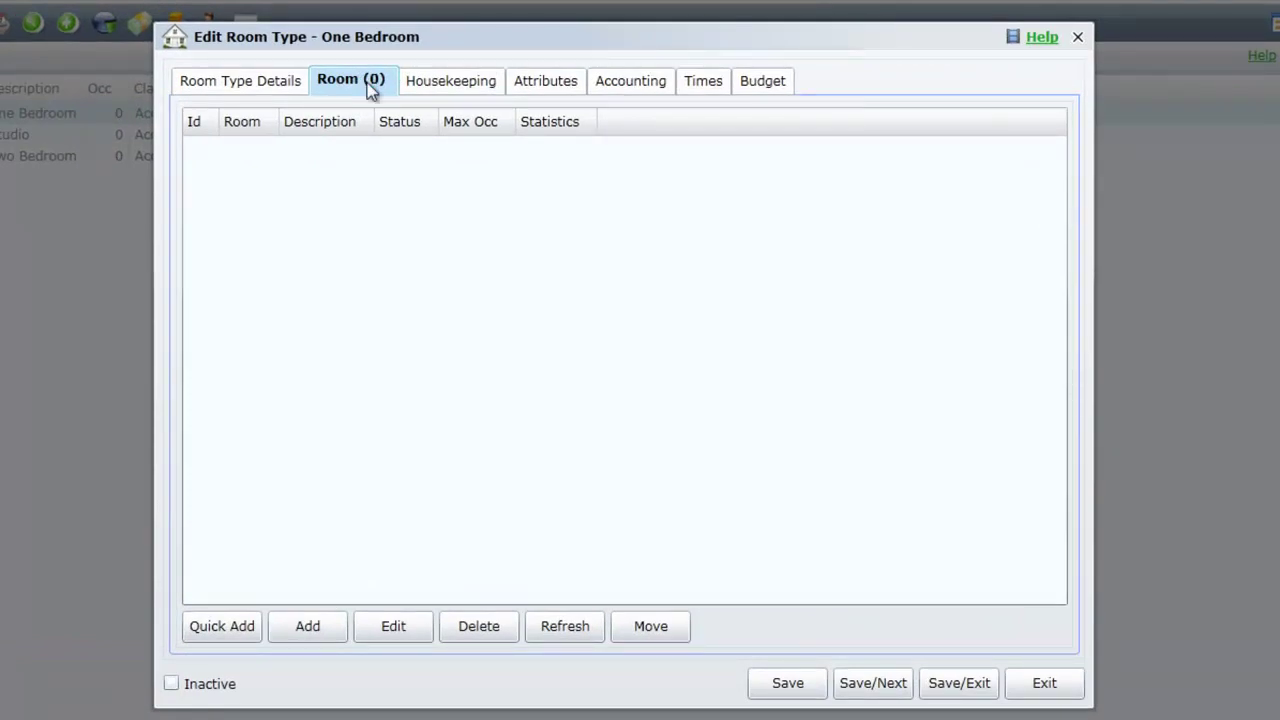
{"action": "left_click", "coordinate": [229, 634]}
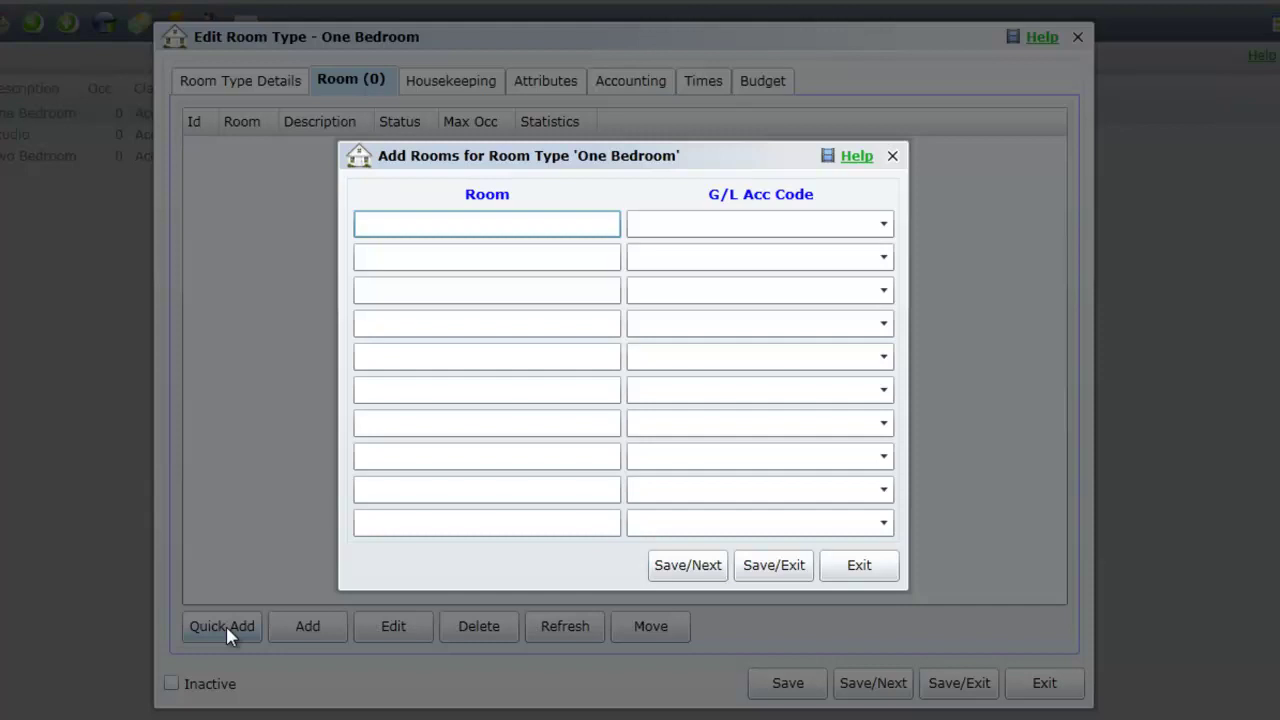
{"action": "left_click", "coordinate": [878, 569]}
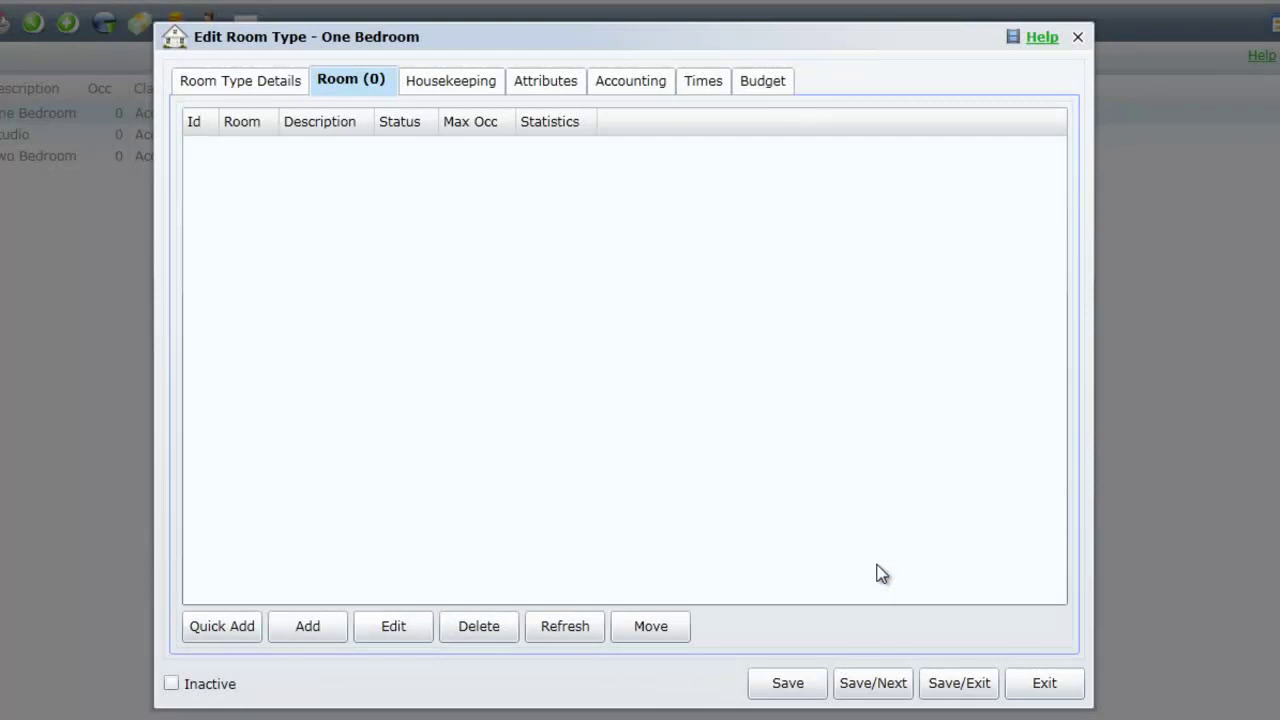
{"action": "left_click", "coordinate": [321, 630]}
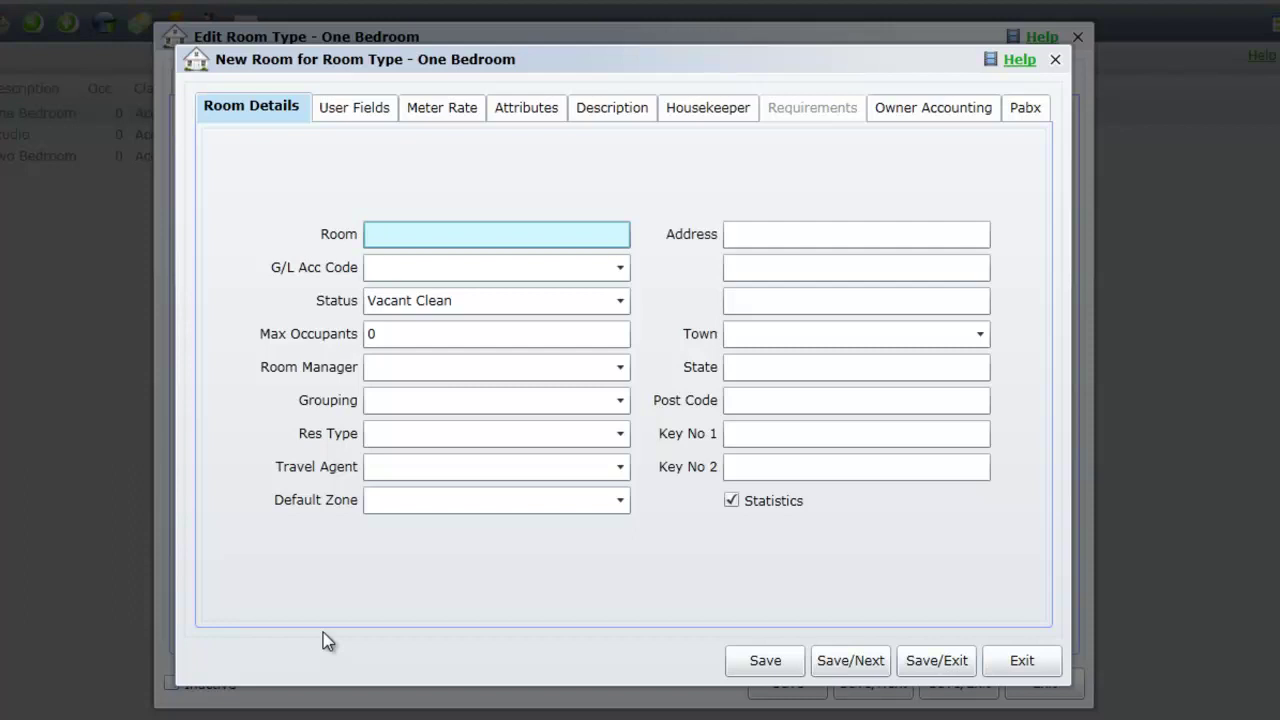
{"action": "left_click", "coordinate": [452, 112]}
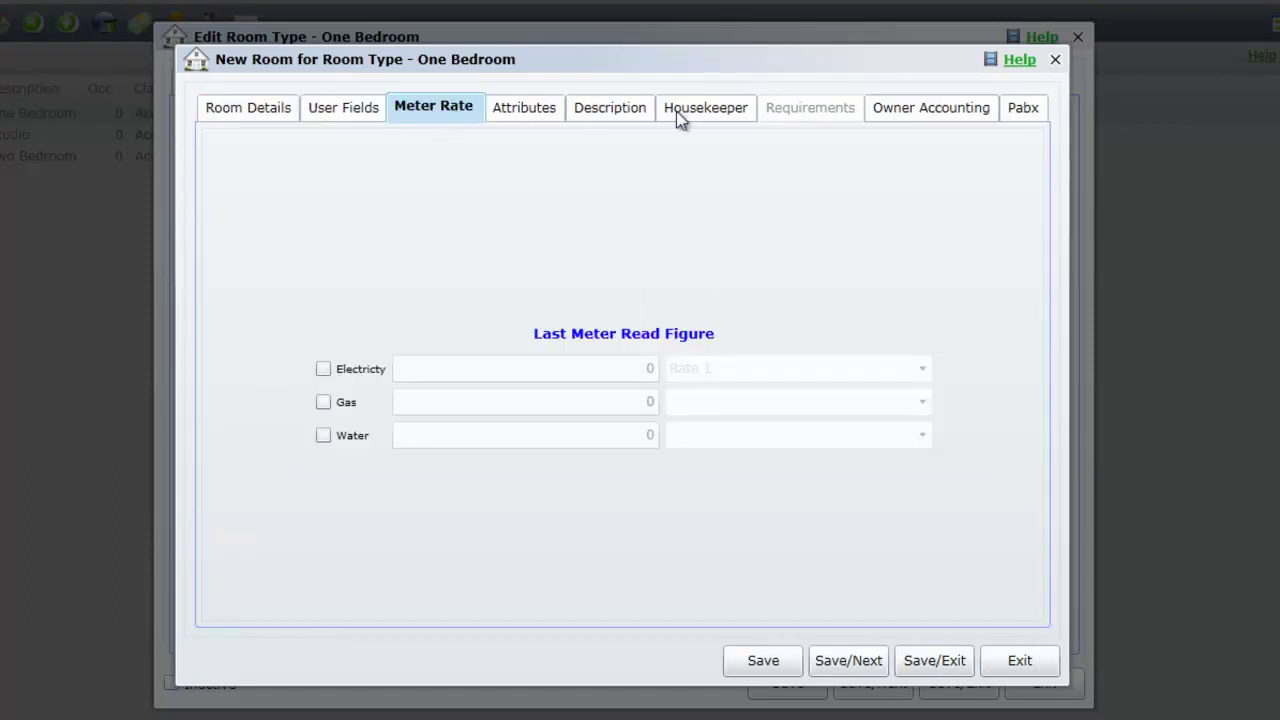
{"action": "left_click", "coordinate": [927, 116]}
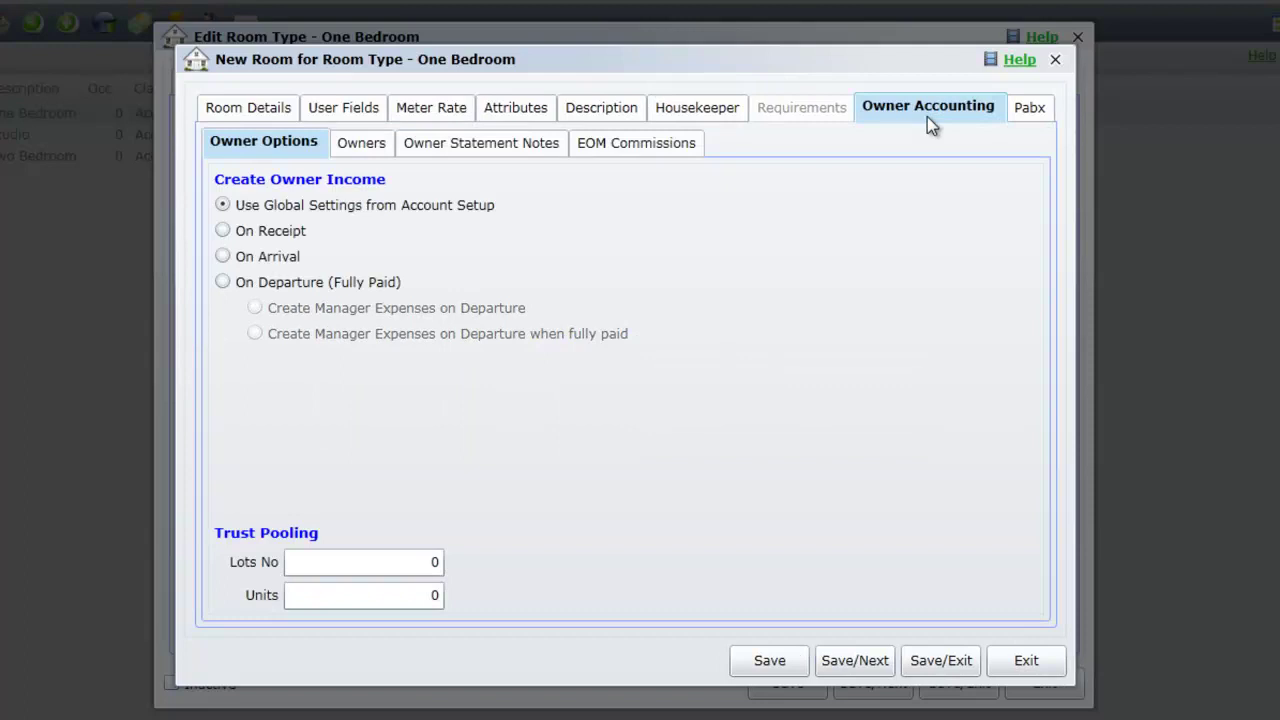
{"action": "left_click", "coordinate": [1038, 112]}
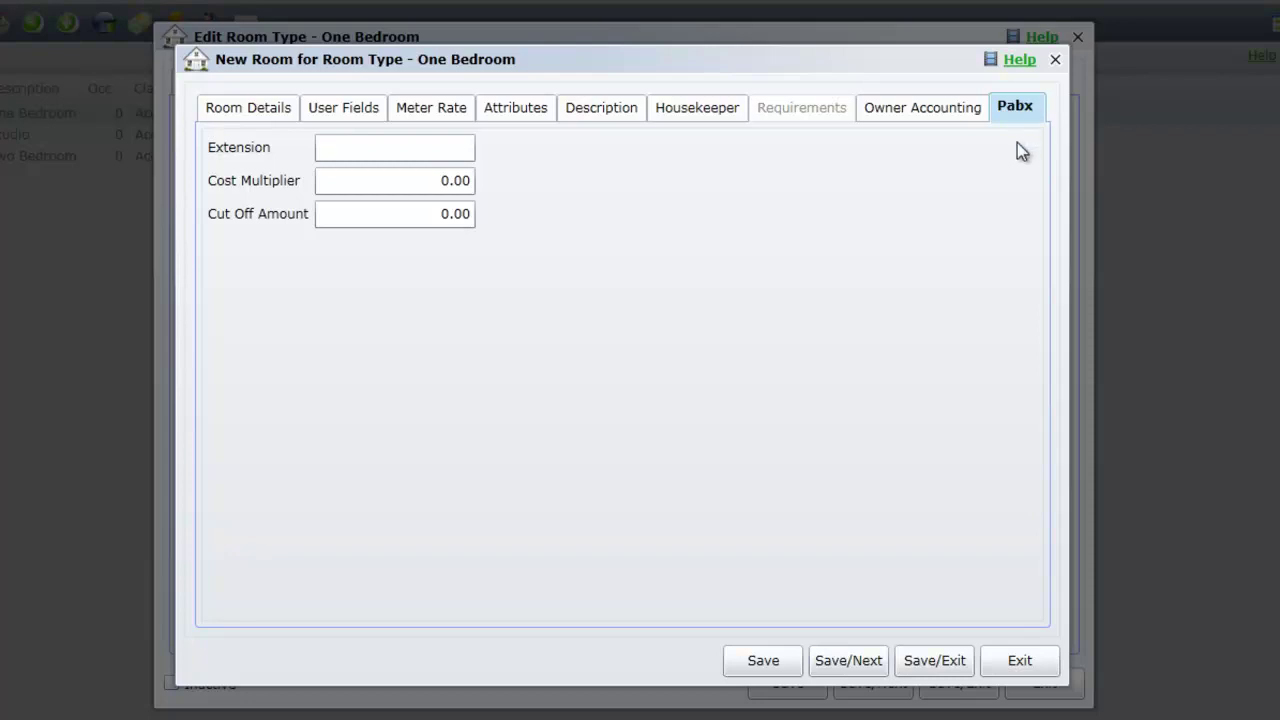
{"action": "left_click", "coordinate": [236, 108]}
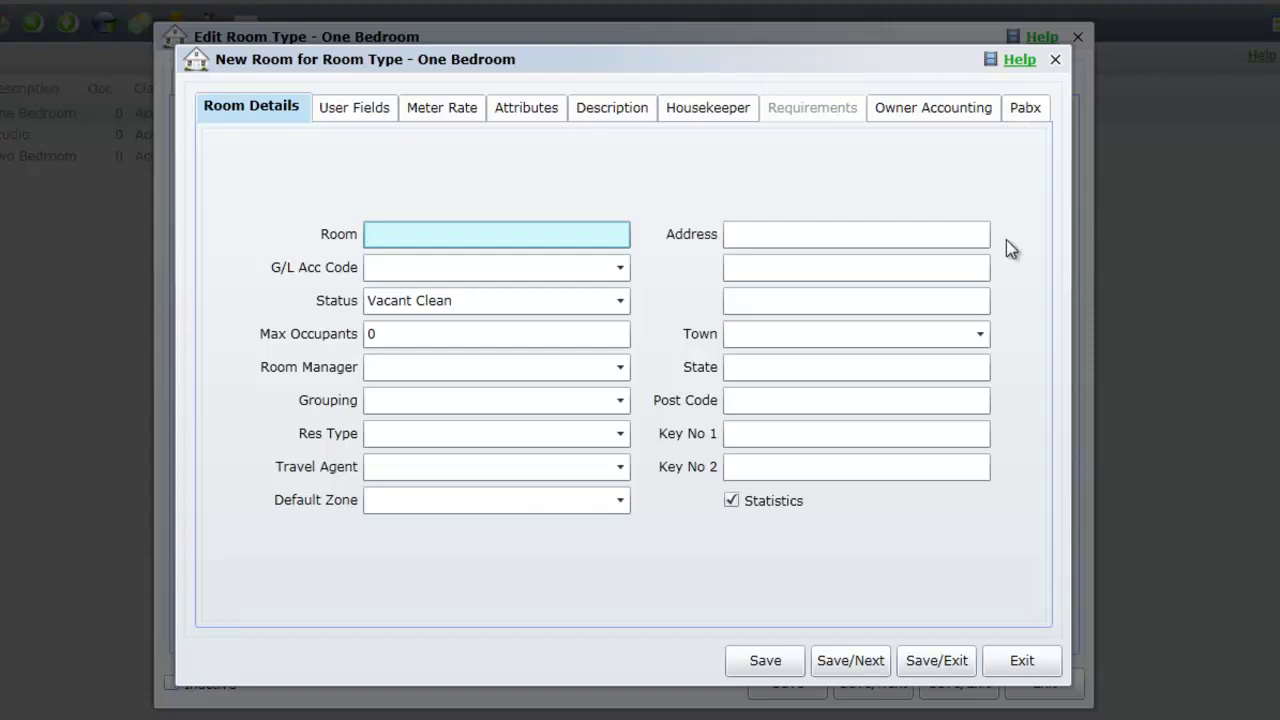
Enter rooms 01, 02, 03 and 04 in the One Bedroom Quick Add form
{"action": "key", "text": "Escape"}
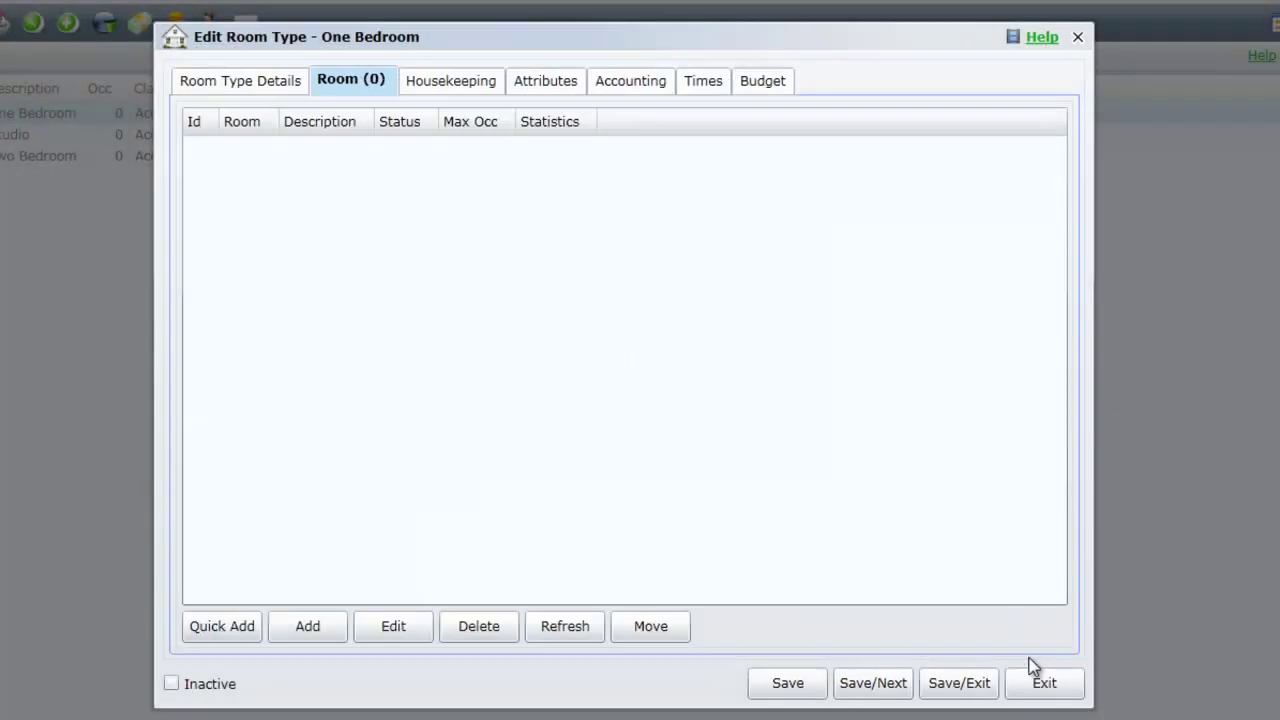
{"action": "left_click", "coordinate": [224, 627]}
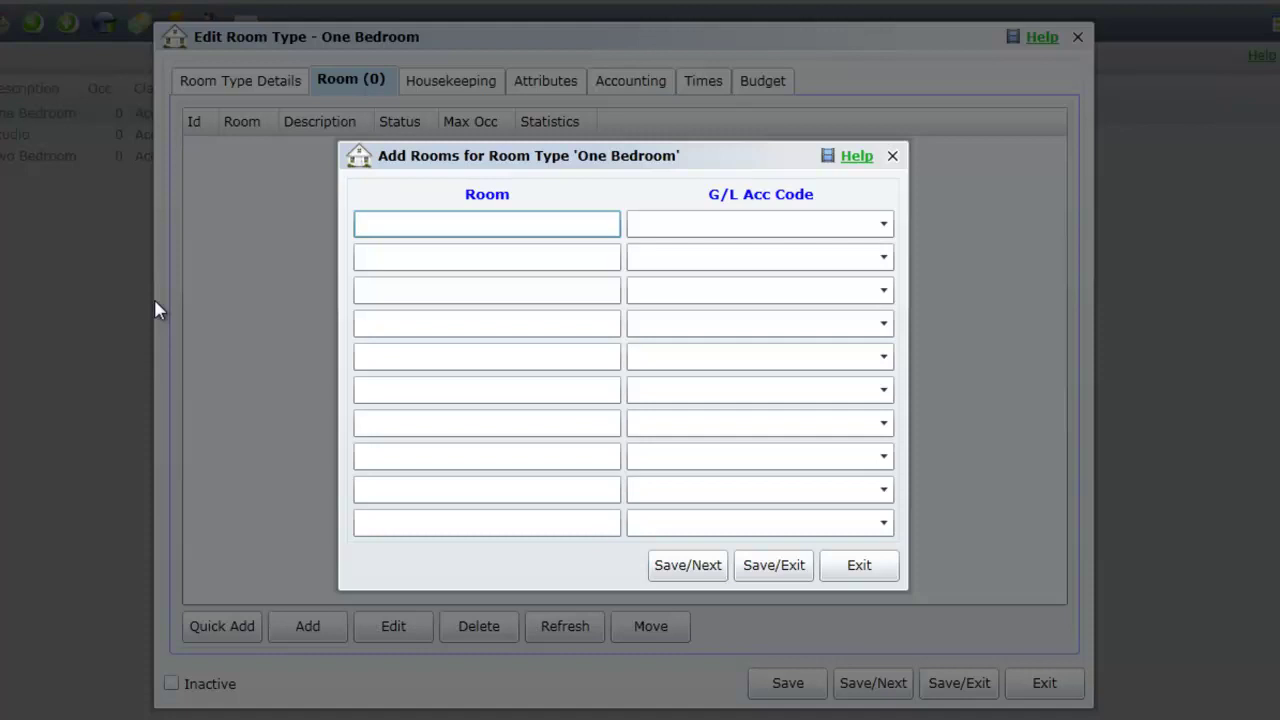
{"action": "type", "text": "01"}
{"action": "key", "text": "Tab"}
{"action": "key", "text": "Tab"}
{"action": "type", "text": "02"}
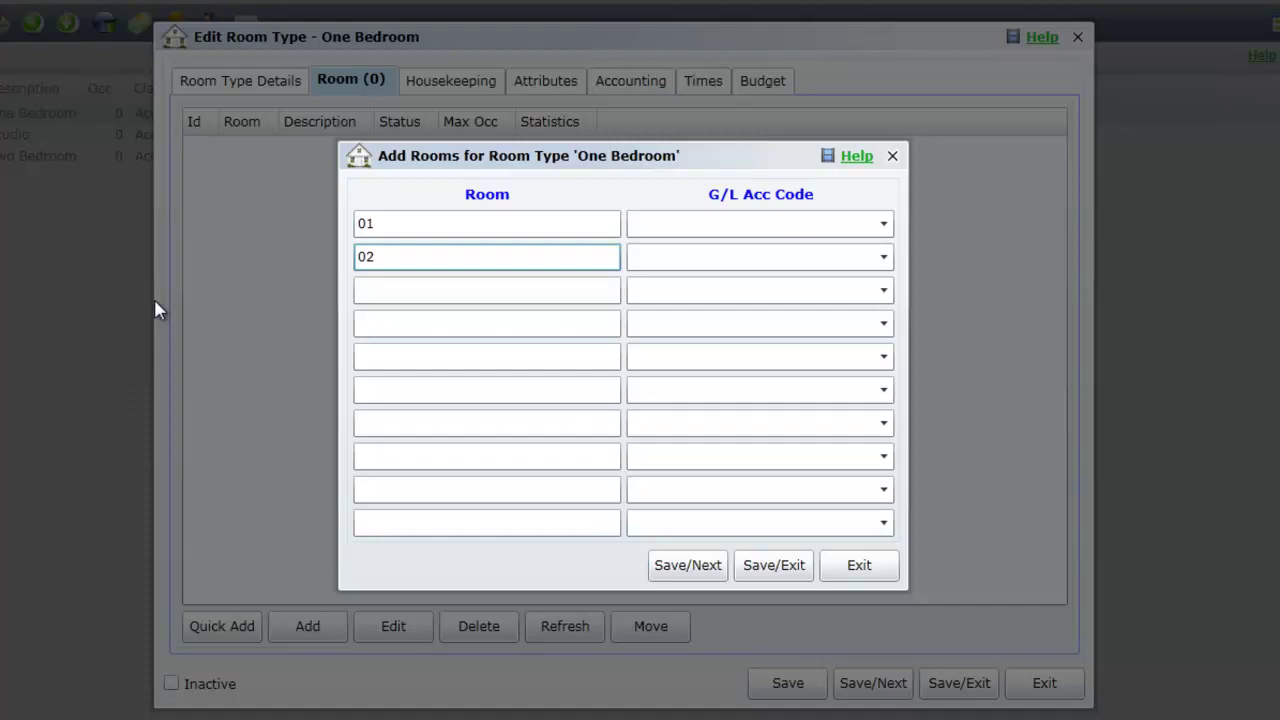
{"action": "key", "text": "Tab"}
{"action": "key", "text": "Tab"}
{"action": "type", "text": "03"}
{"action": "key", "text": "Tab"}
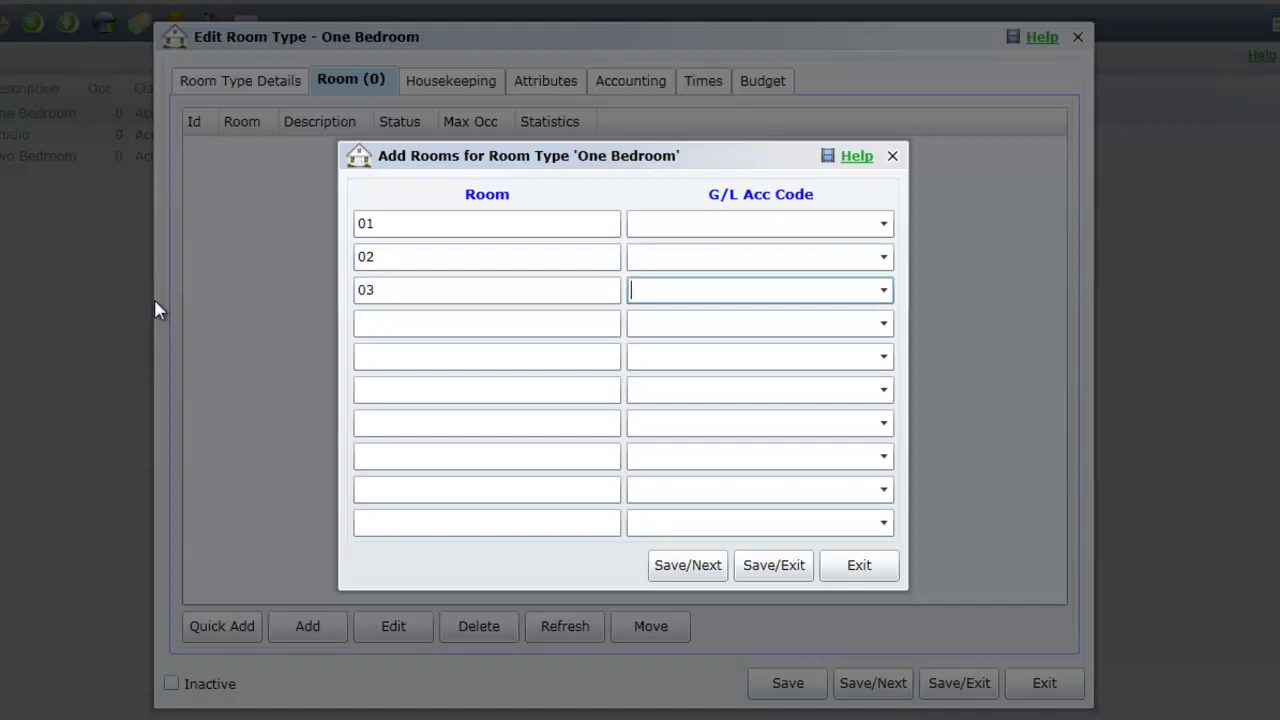
{"action": "key", "text": "Tab"}
{"action": "type", "text": "04"}
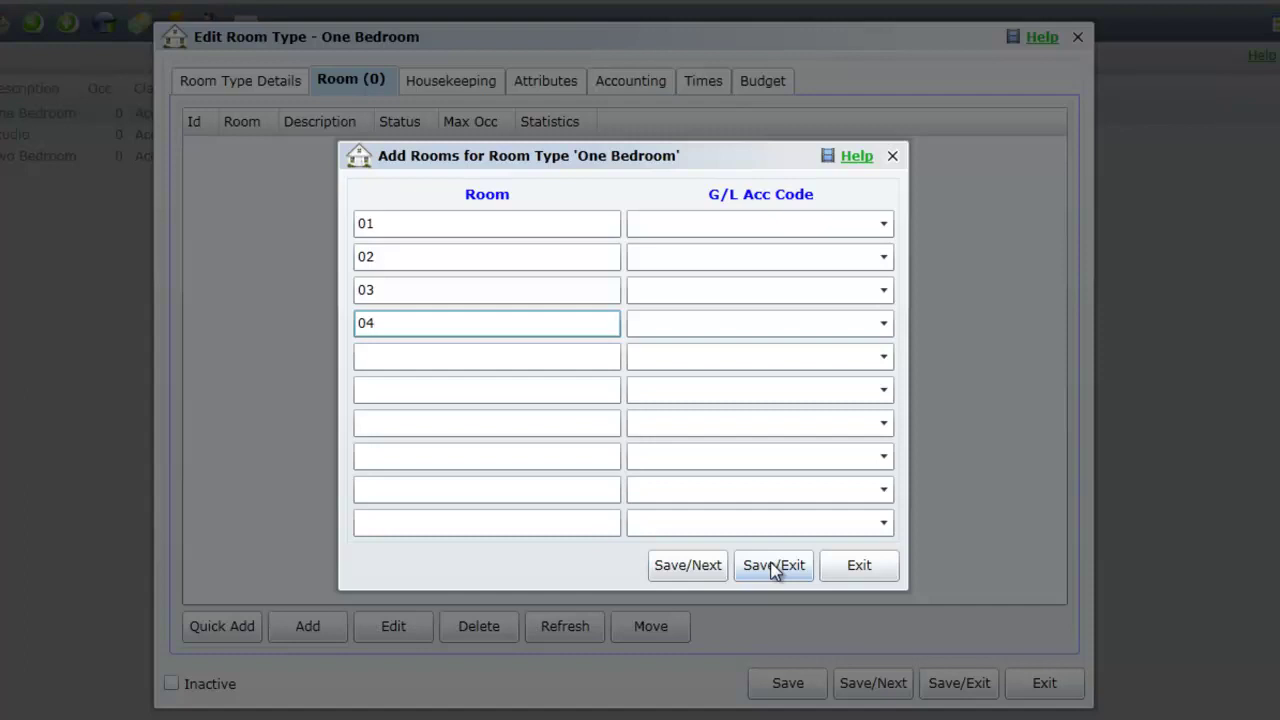
Save rooms 01–04 and the One Bedroom room type, which now lists 4 rooms
{"action": "left_click", "coordinate": [773, 567]}
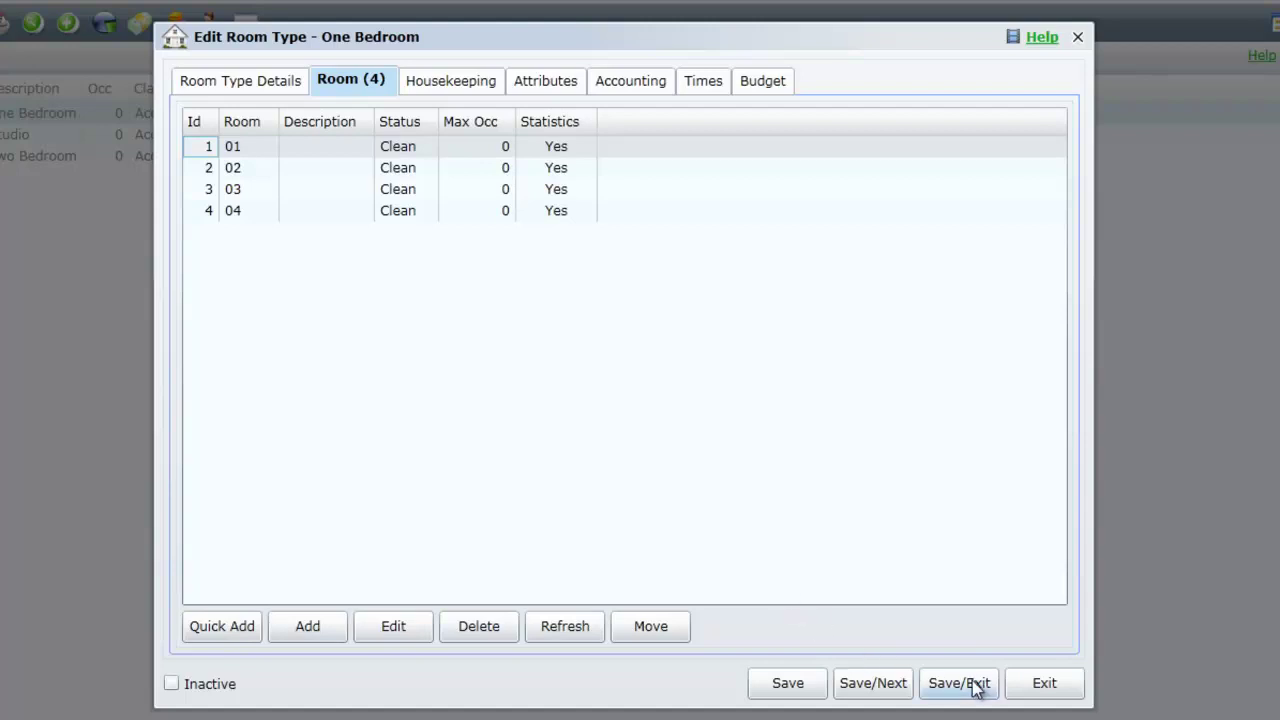
{"action": "left_click", "coordinate": [973, 684]}
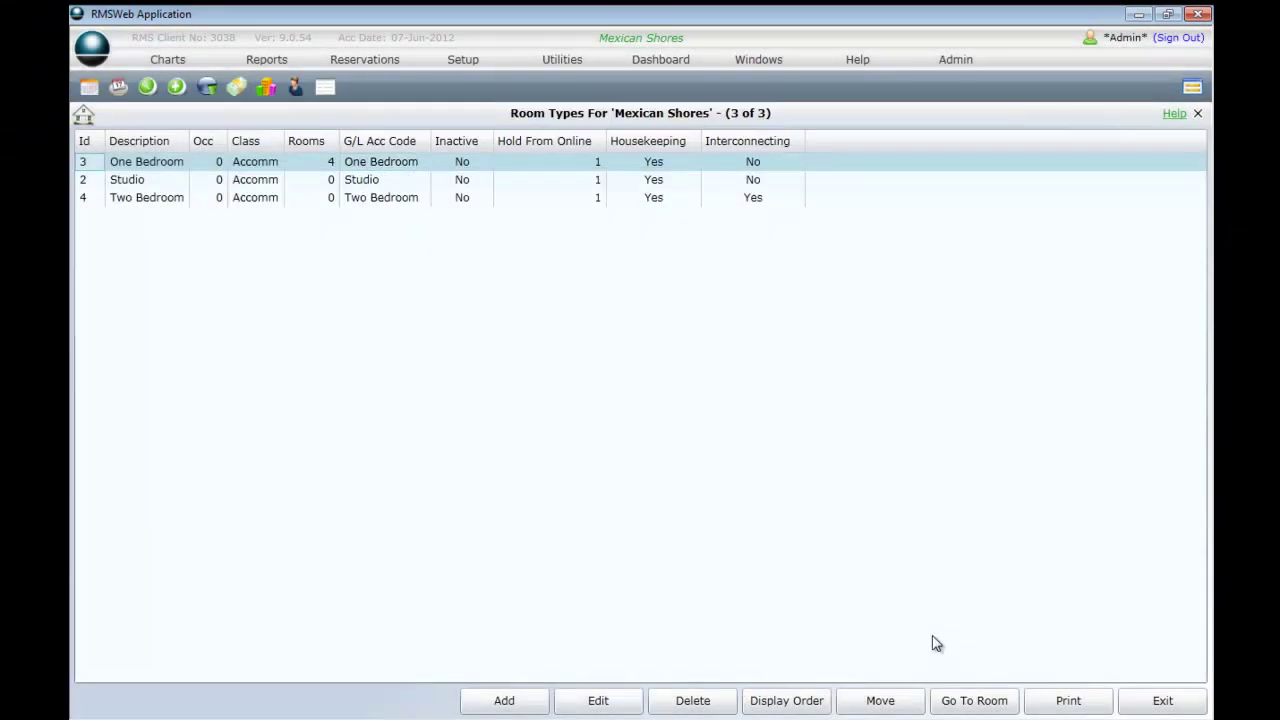